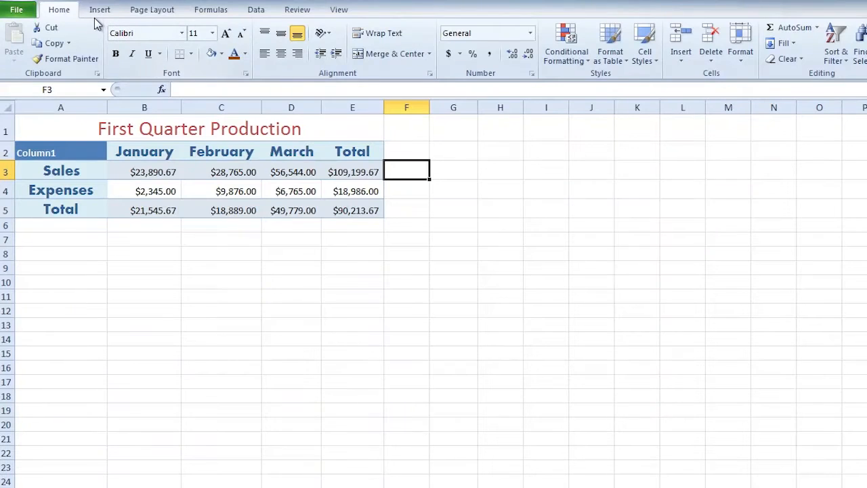
Insert a line sparkline in F3 from data range B3:D3 and fill it down through F5
left_click(100, 11)
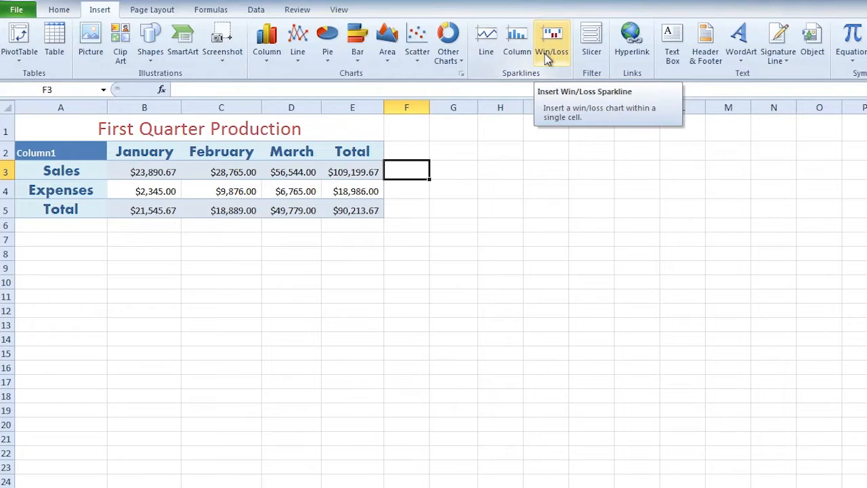
left_click(486, 58)
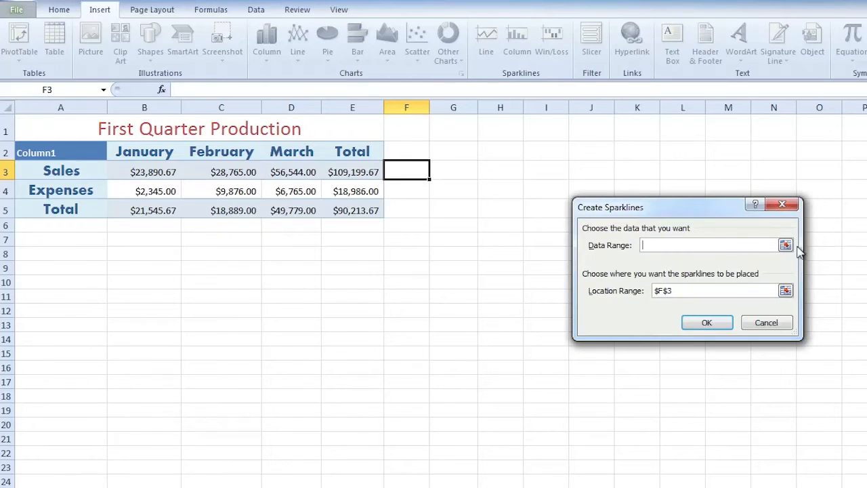
left_click(785, 246)
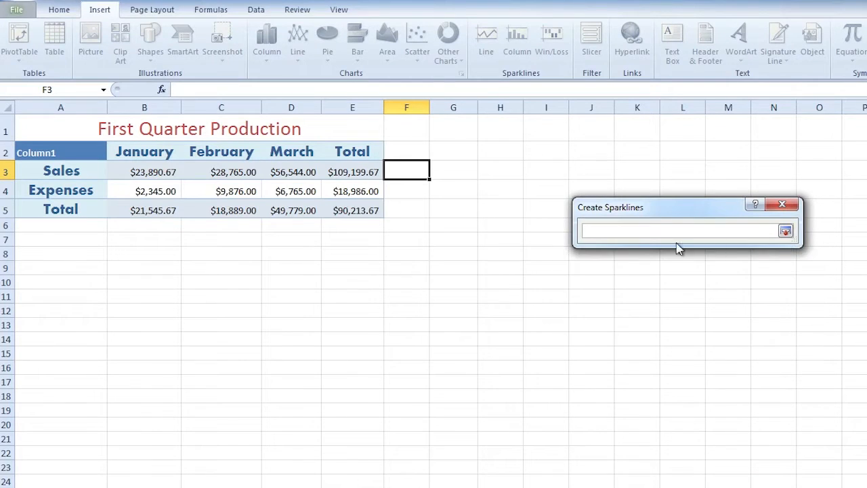
left_click(139, 172)
left_click_drag(164, 170, 299, 171)
left_click(785, 232)
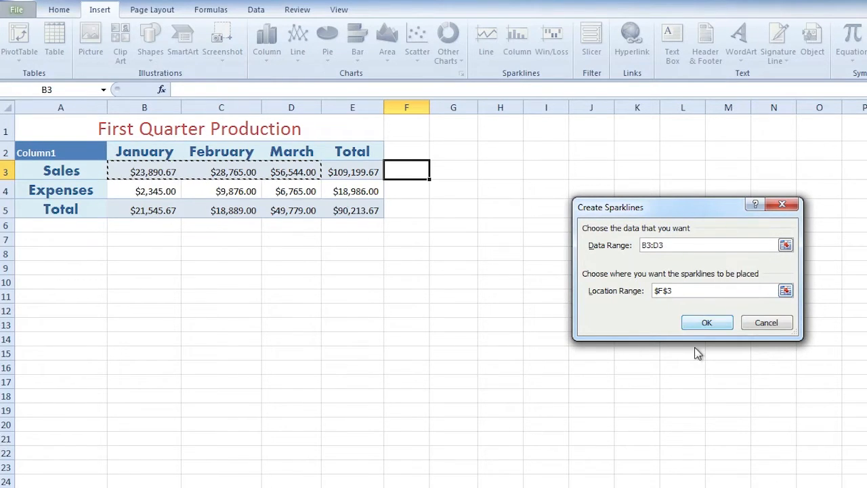
left_click(704, 323)
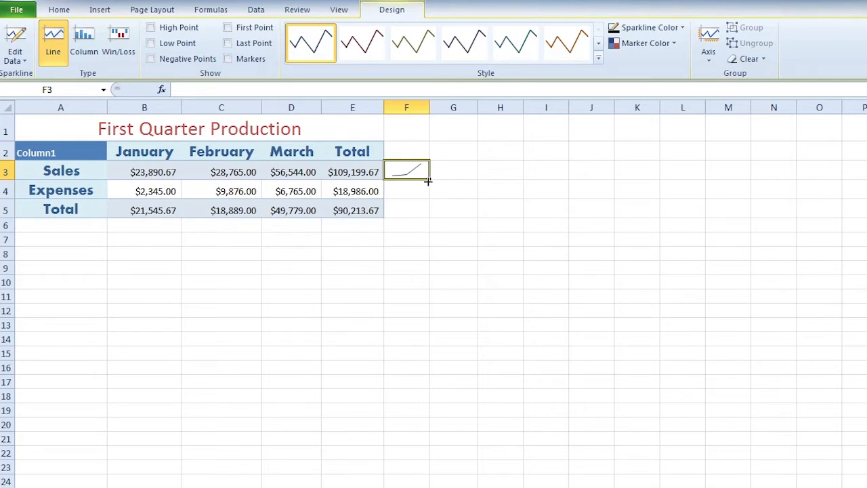
left_click_drag(429, 181, 430, 216)
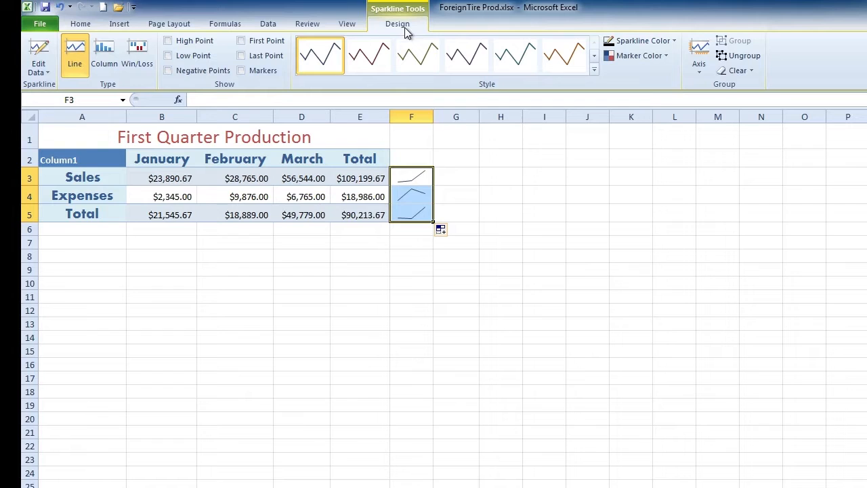
Recolor the sparklines in F3:F5 to orange and replace that color with purple
left_click(678, 42)
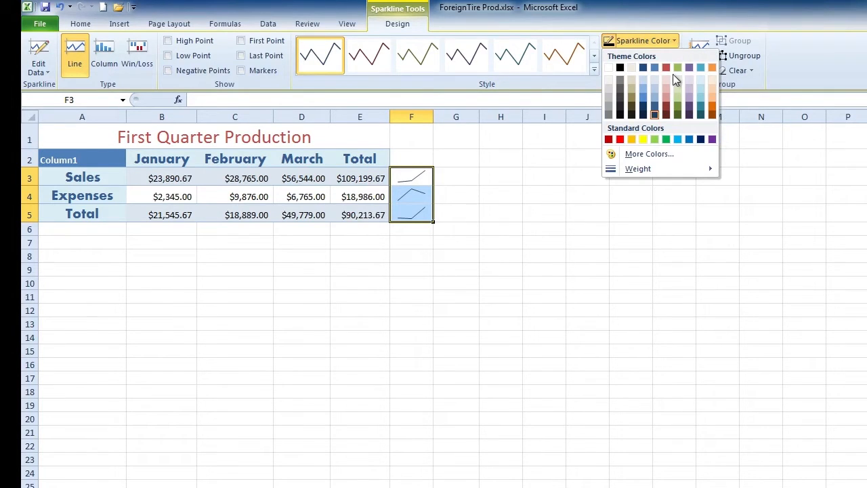
left_click(712, 105)
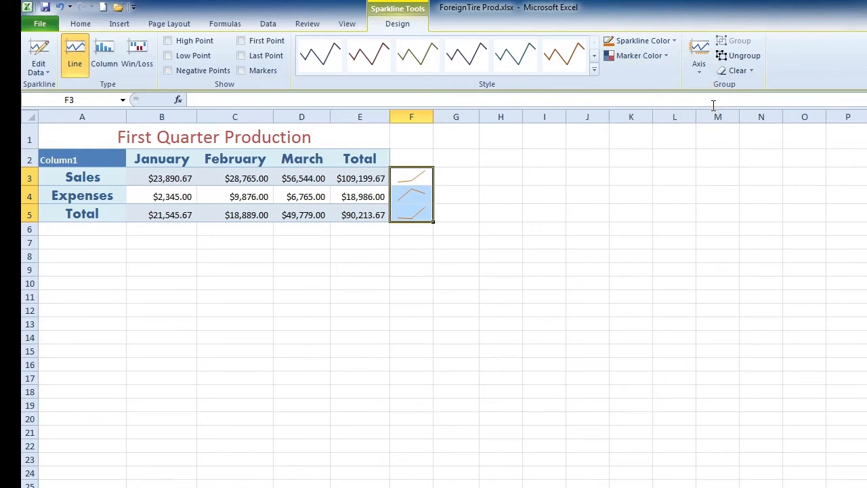
left_click(671, 40)
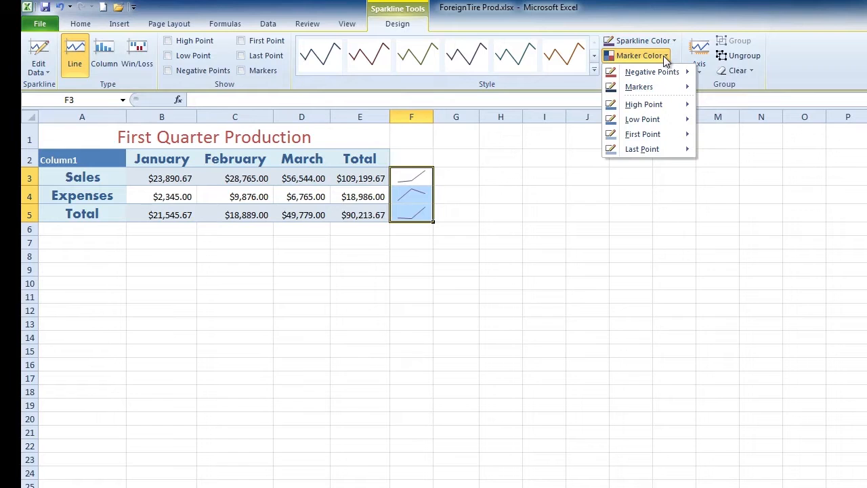
Mark the high points of the sparklines in F3:F5 in dark olive green
mouse_move(667, 73)
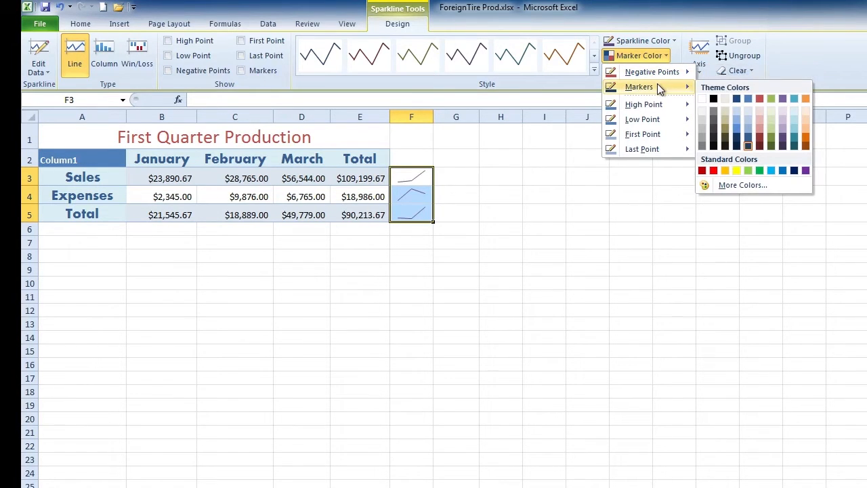
mouse_move(658, 104)
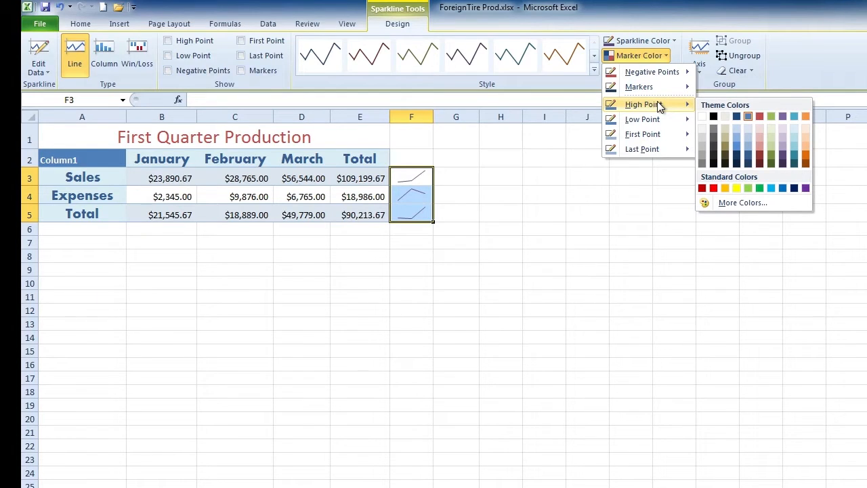
left_click(771, 161)
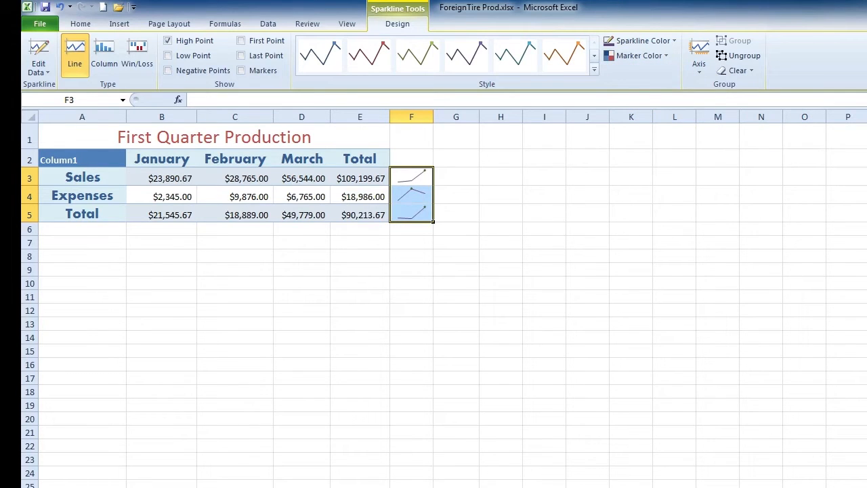
Examine the high-point markers on the sparklines in F3:F5 up close
left_click(866, 487)
left_click(866, 487)
left_click(866, 487)
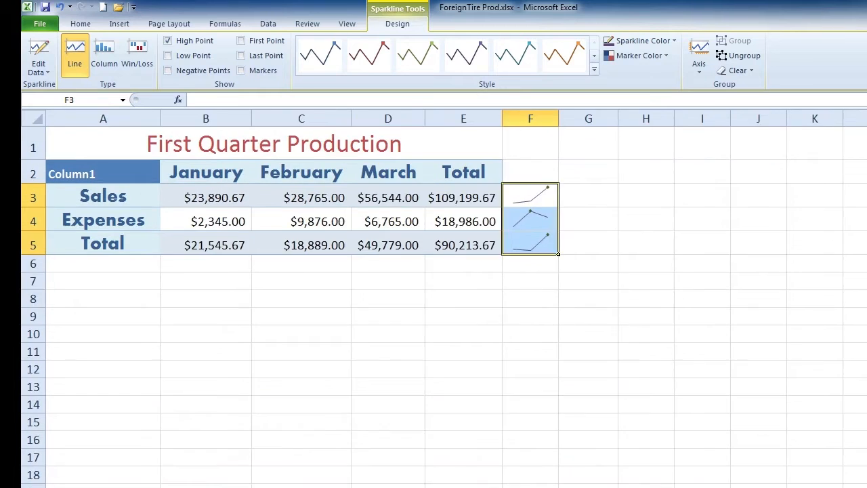
left_click(866, 487)
left_click(866, 487)
left_click(866, 487)
left_click(866, 487)
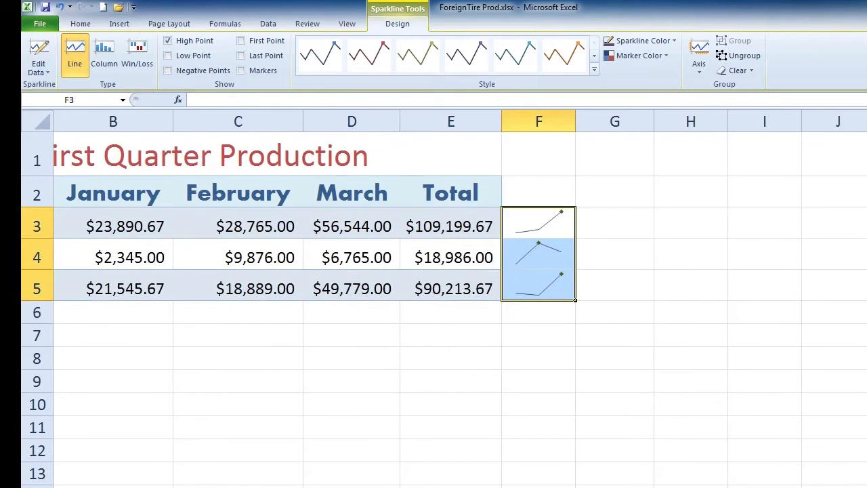
left_click(866, 487)
left_click(866, 487)
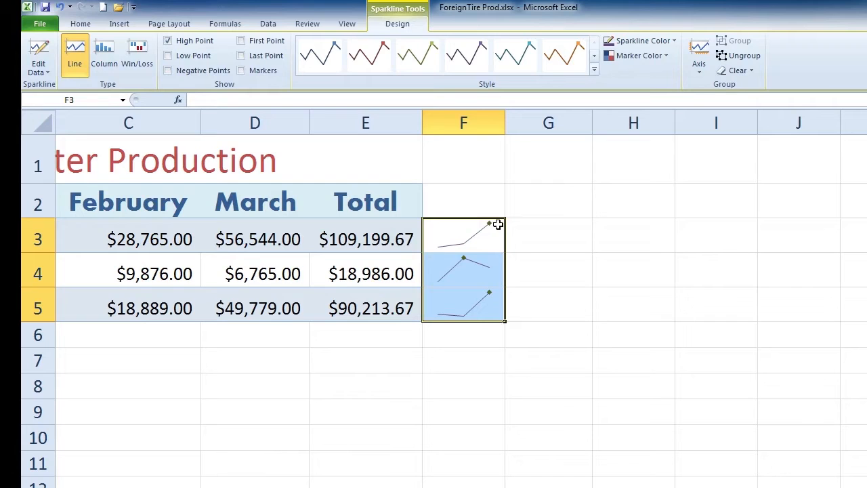
Mark the low points of the sparklines in F3:F5 in dark red
left_click(663, 57)
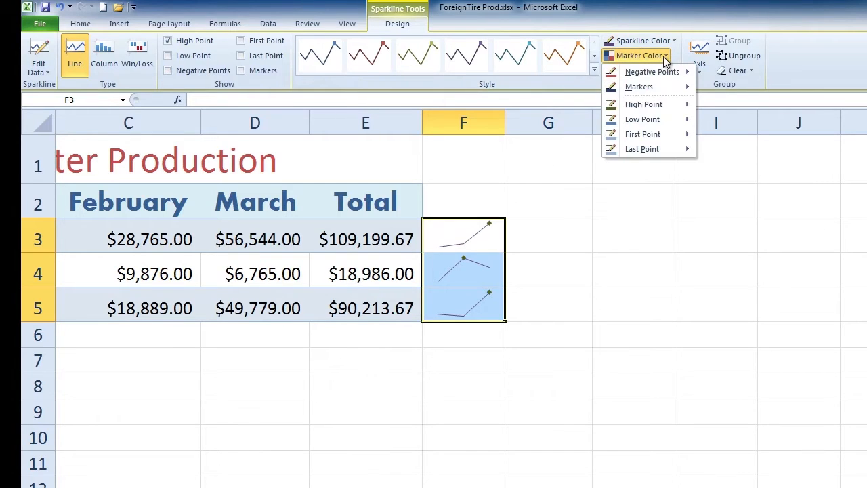
mouse_move(658, 126)
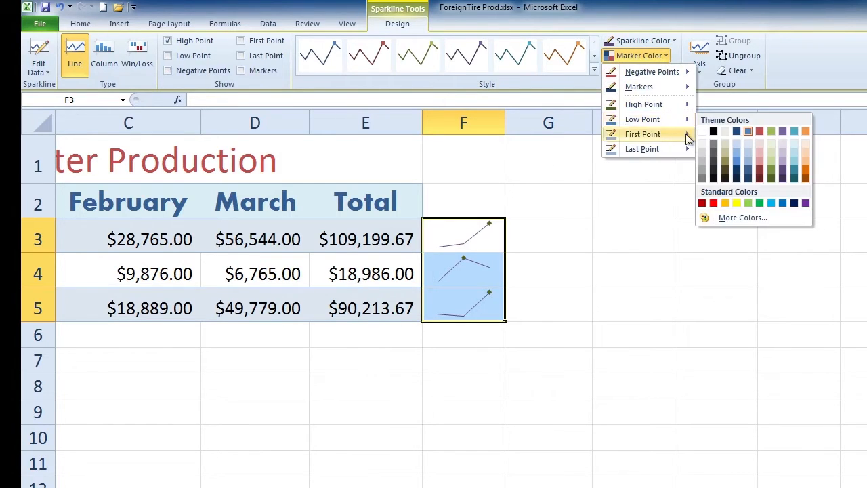
left_click(702, 203)
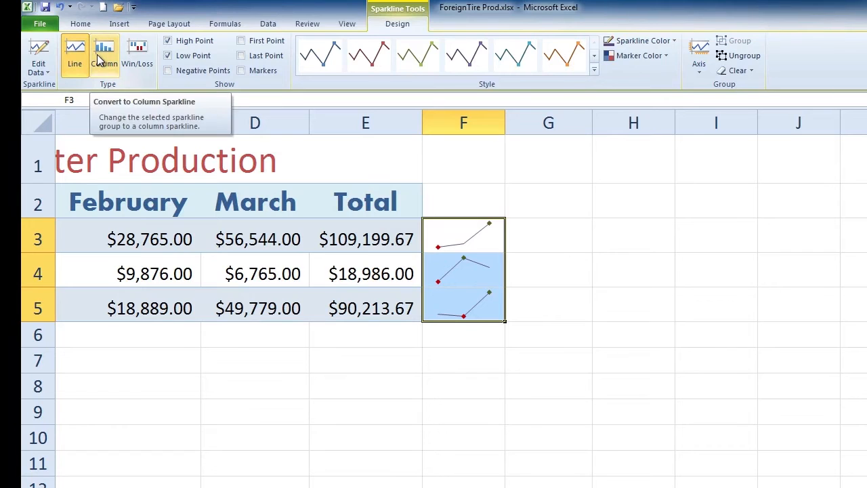
Convert the sparklines in F3:F5 to the Column type and open the group's location and data for editing
left_click(98, 60)
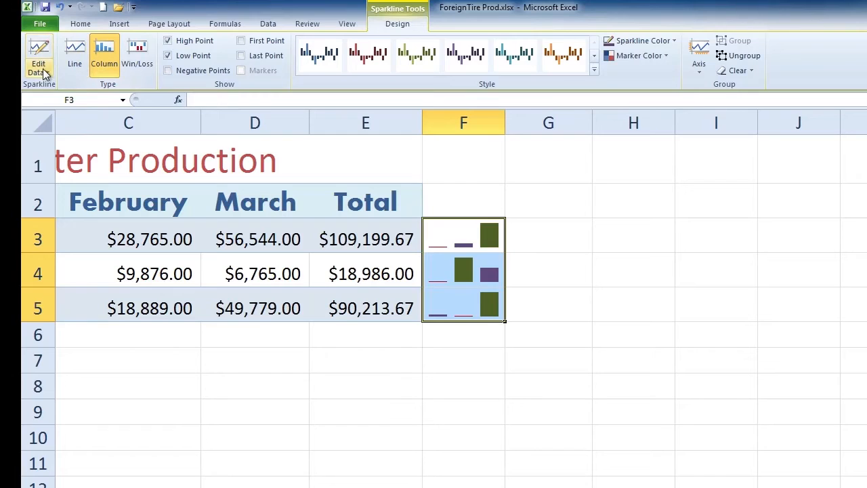
left_click(44, 70)
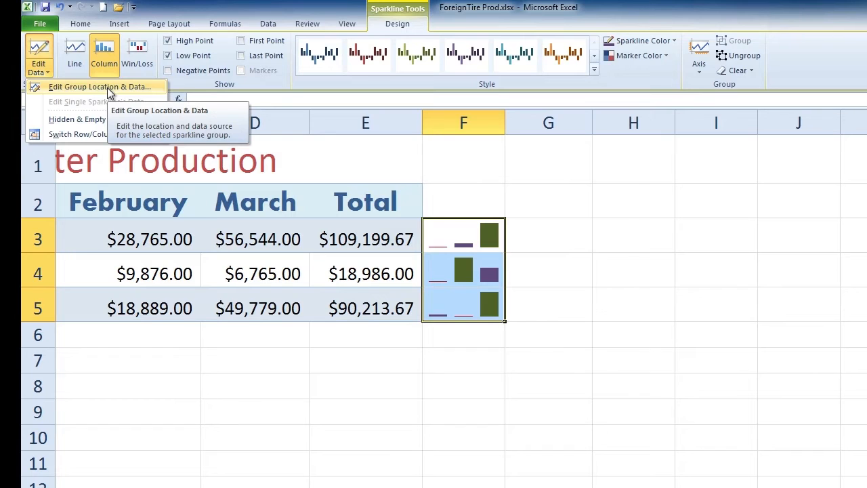
left_click(107, 88)
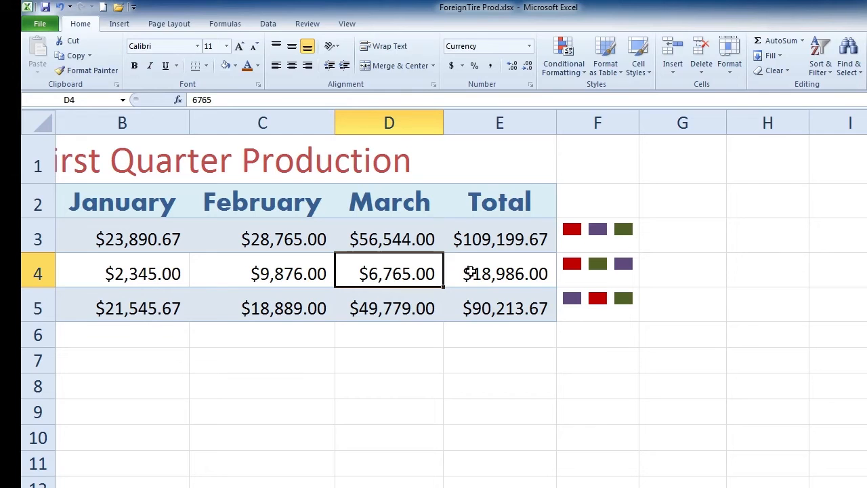
Change the March Expenses amount in D4 to 60000
type("600")
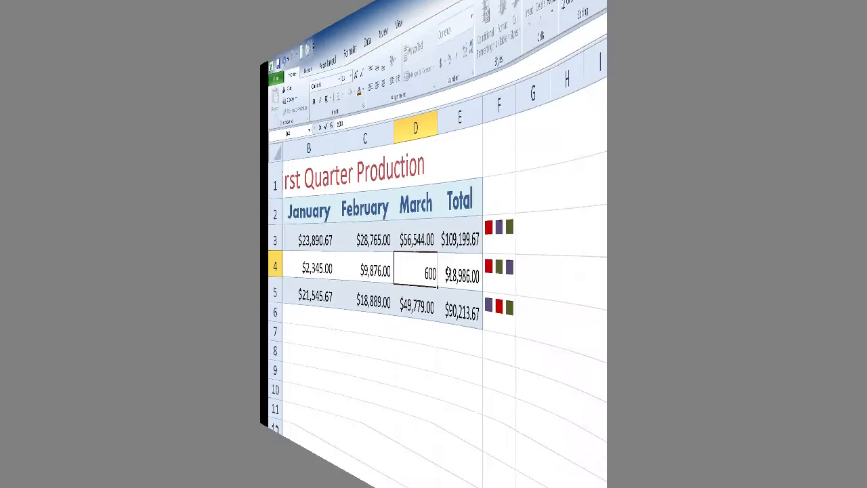
type("00")
key("Return")
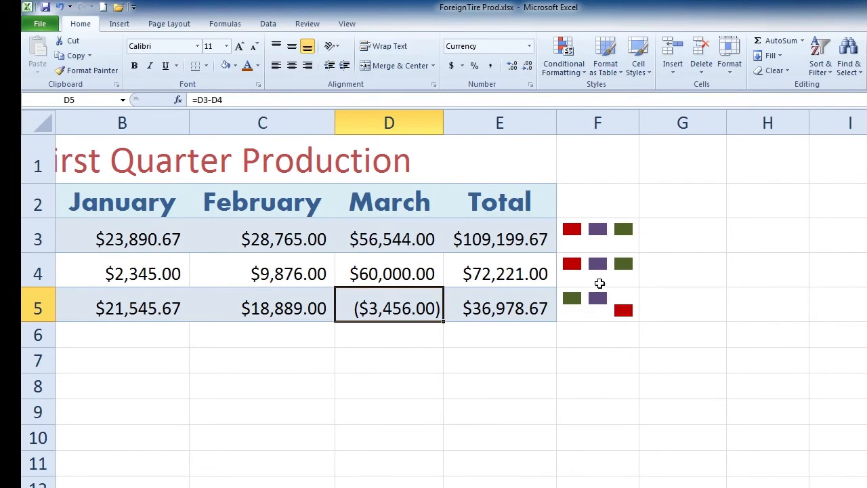
Switch the sparklines in F3:F5 to Line, to Column and back to Win/Loss to compare the types
left_click_drag(600, 234, 598, 299)
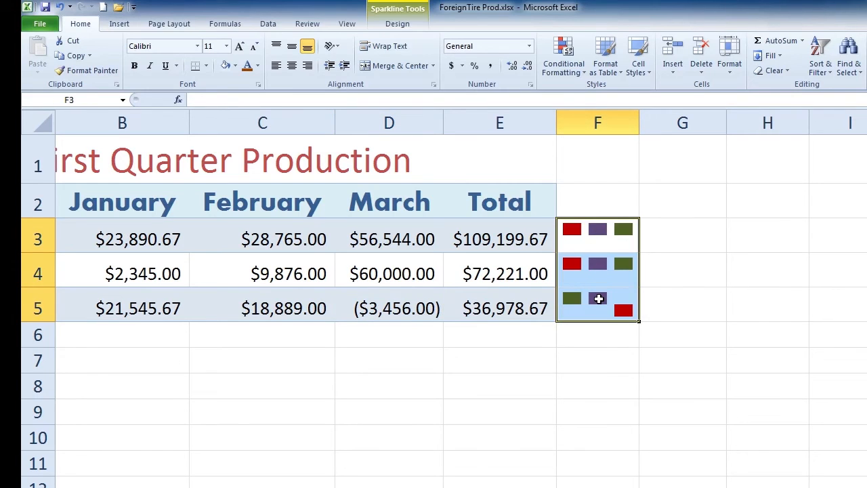
left_click(398, 27)
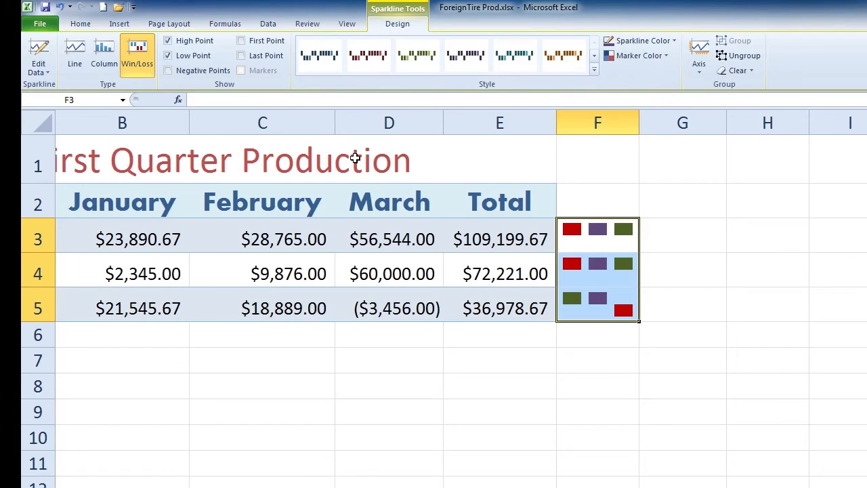
left_click(74, 57)
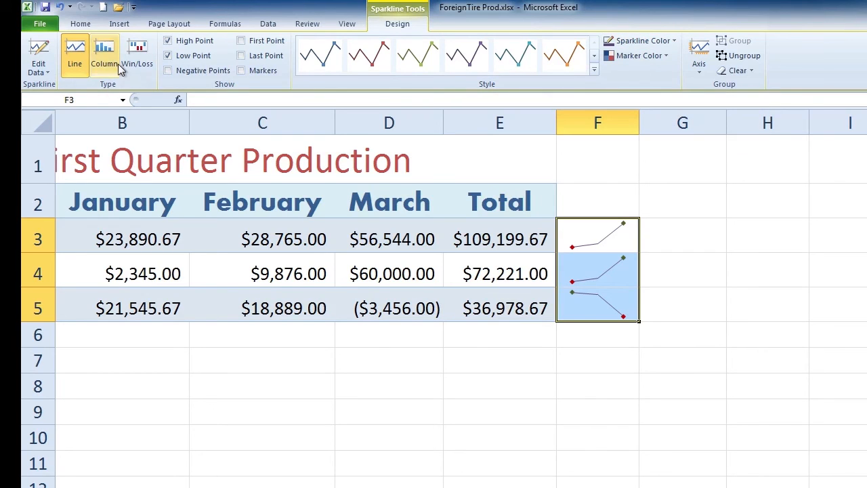
left_click(97, 50)
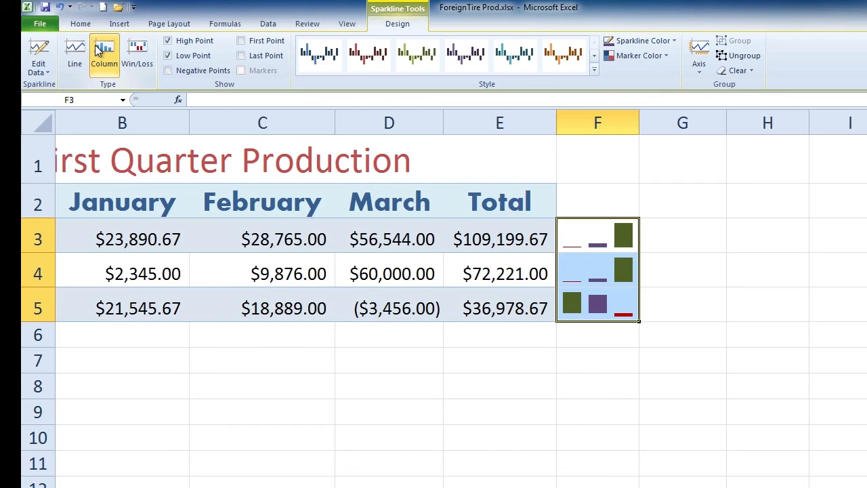
left_click(143, 49)
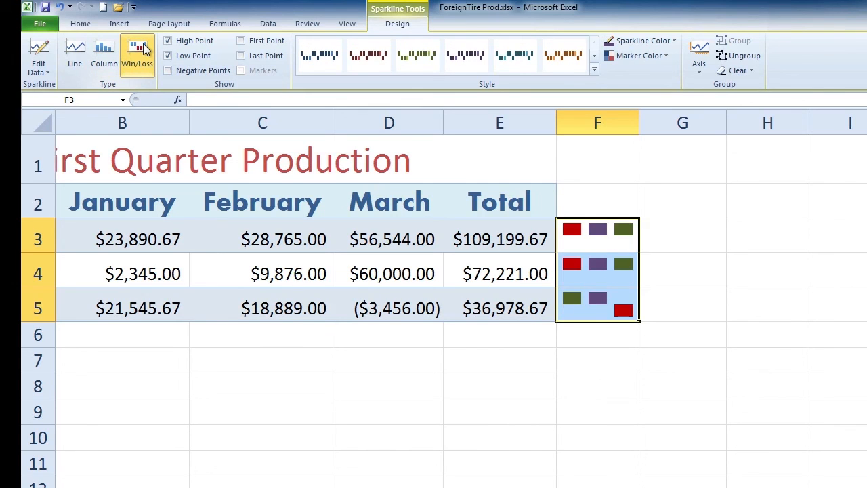